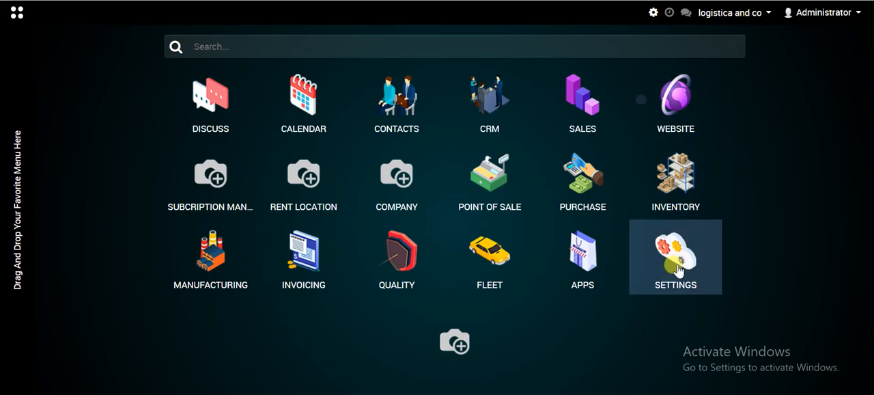
- Create a new user record in the Users settings and enter the user's name
{"action": "left_click", "coordinate": [677, 270]}
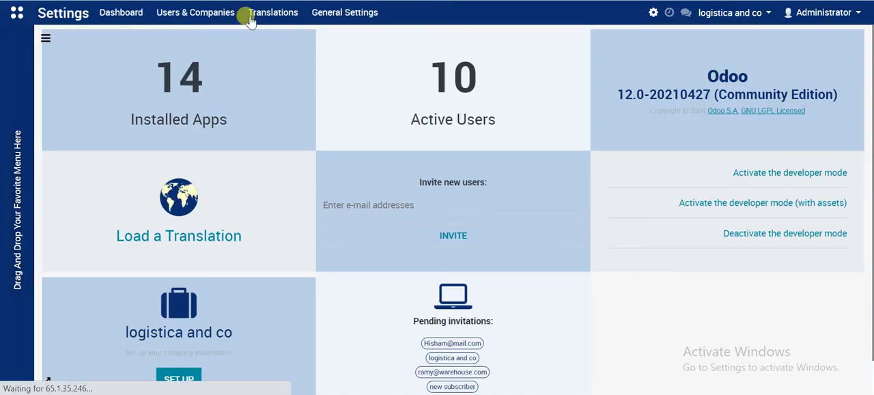
{"action": "left_click", "coordinate": [190, 19]}
{"action": "left_click", "coordinate": [181, 30]}
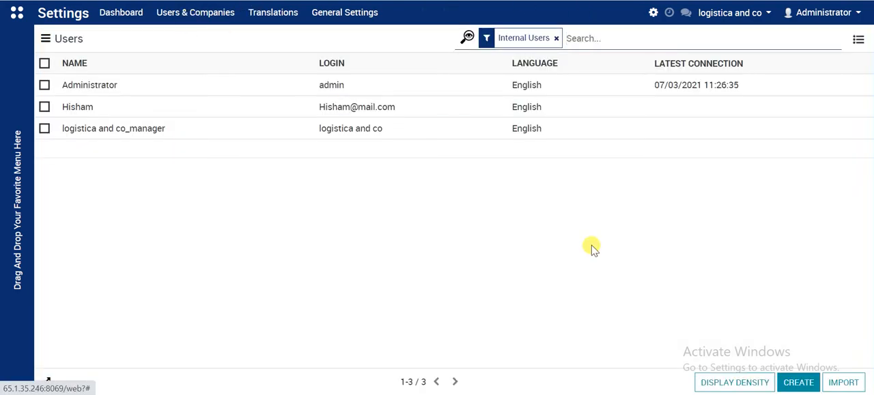
{"action": "left_click", "coordinate": [798, 384]}
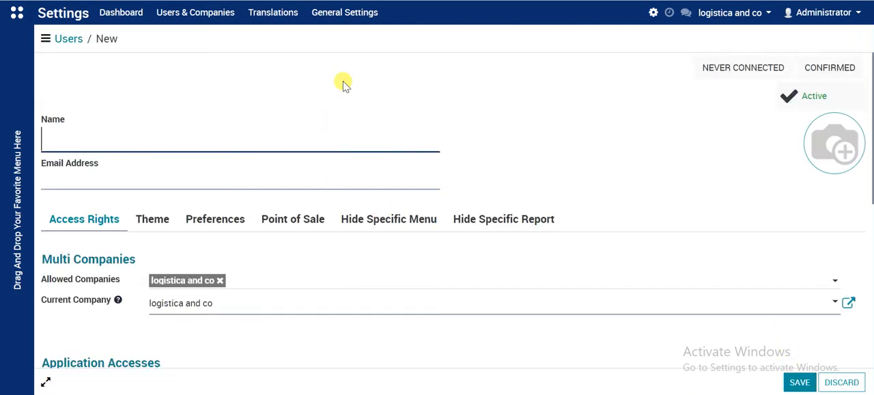
{"action": "type", "text": "James"}
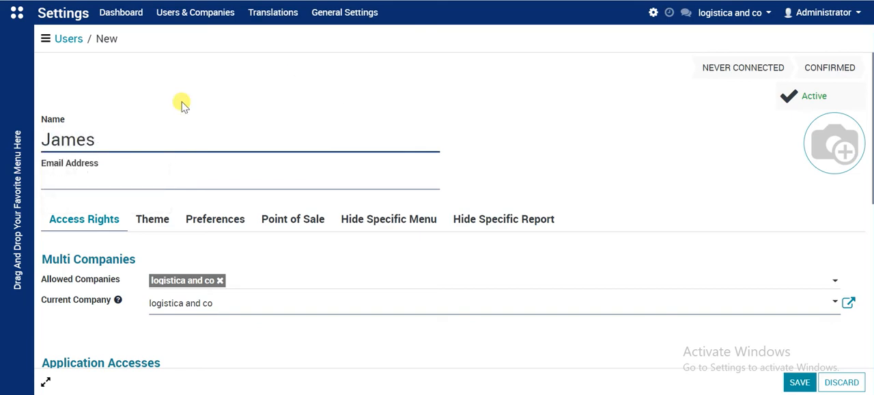
- Fill in the new user's email address
{"action": "key", "text": "ctrl+a"}
{"action": "key", "text": "ctrl+c"}
{"action": "left_click", "coordinate": [114, 179]}
{"action": "key", "text": "ctrl+v"}
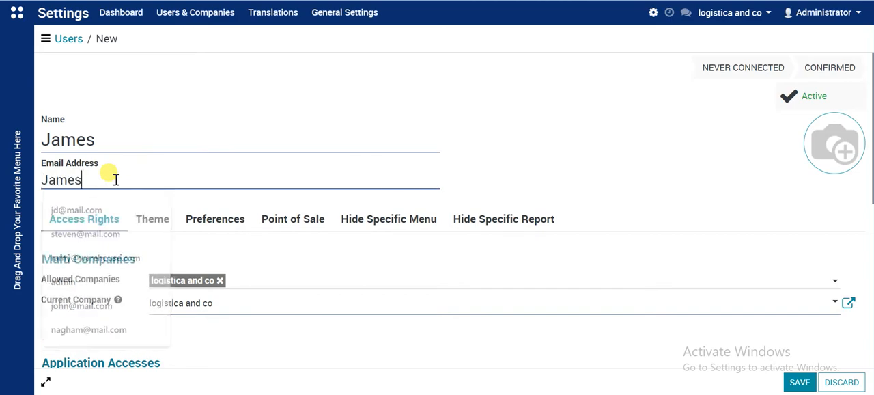
{"action": "type", "text": "@mail.c"}
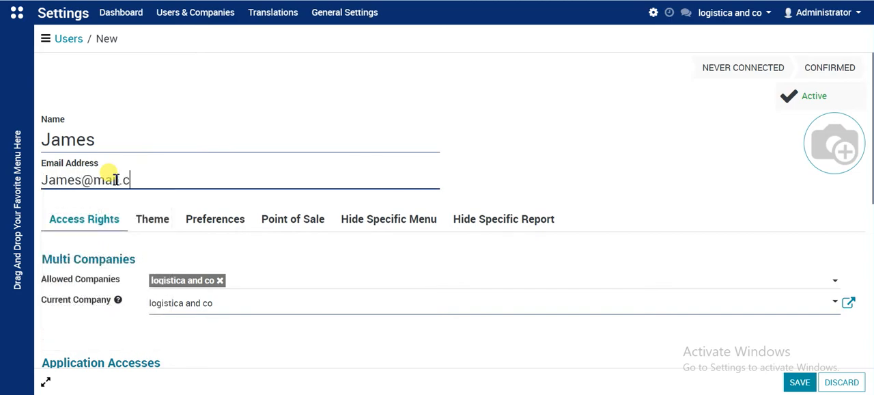
{"action": "type", "text": "om"}
- Review the new user's application accesses and save the user record
{"action": "scroll", "coordinate": [137, 188], "scroll_direction": "down", "scroll_amount": 1}
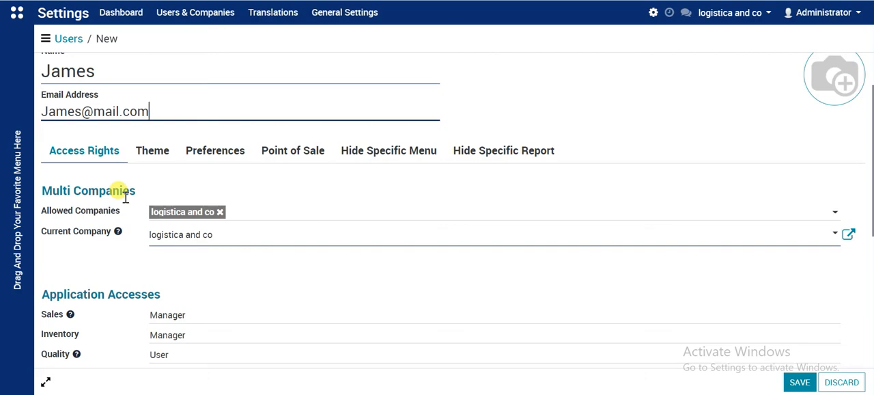
{"action": "scroll", "coordinate": [126, 198], "scroll_direction": "down", "scroll_amount": 5}
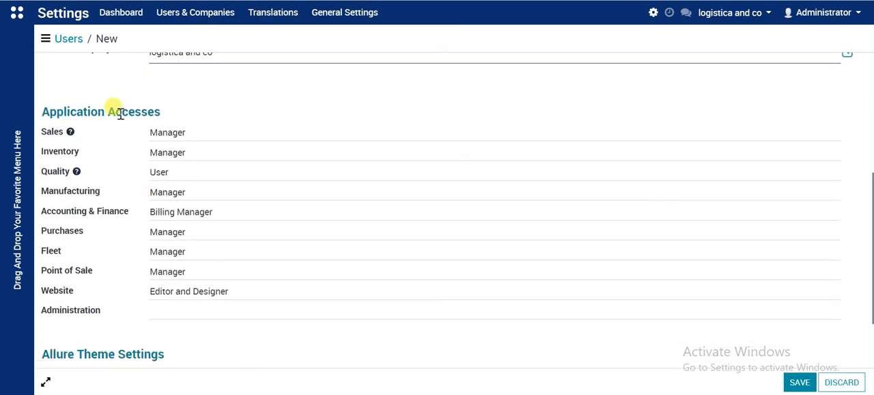
{"action": "scroll", "coordinate": [174, 288], "scroll_direction": "down", "scroll_amount": 2}
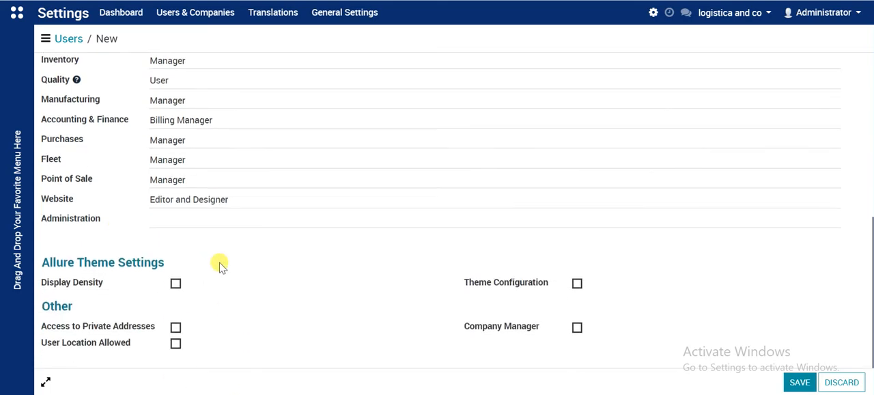
{"action": "left_click", "coordinate": [799, 380]}
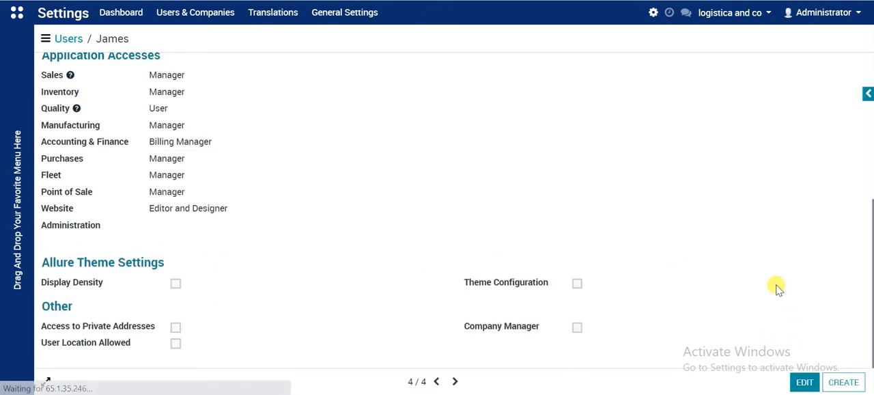
{"action": "scroll", "coordinate": [444, 196], "scroll_direction": "up", "scroll_amount": 4}
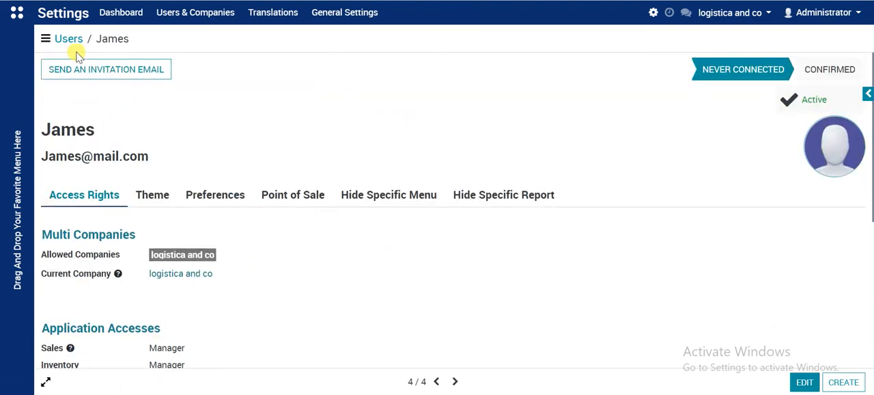
- Create a new warehouse location in Inventory and name it "shelf S"
{"action": "left_click", "coordinate": [16, 13]}
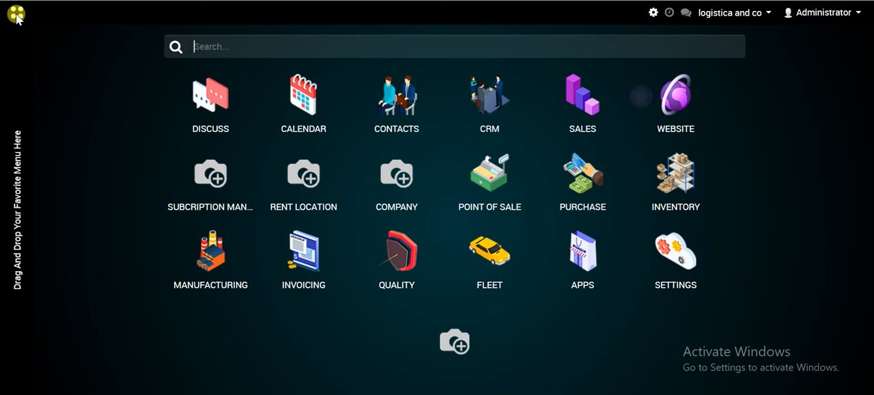
{"action": "left_click", "coordinate": [698, 191]}
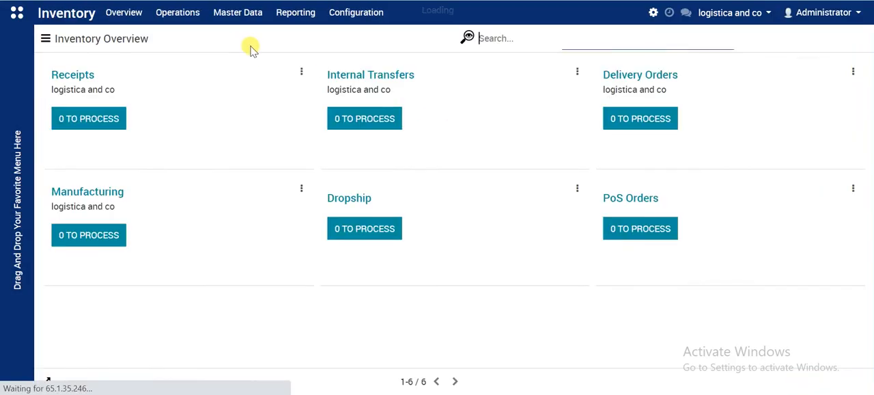
{"action": "left_click", "coordinate": [352, 17]}
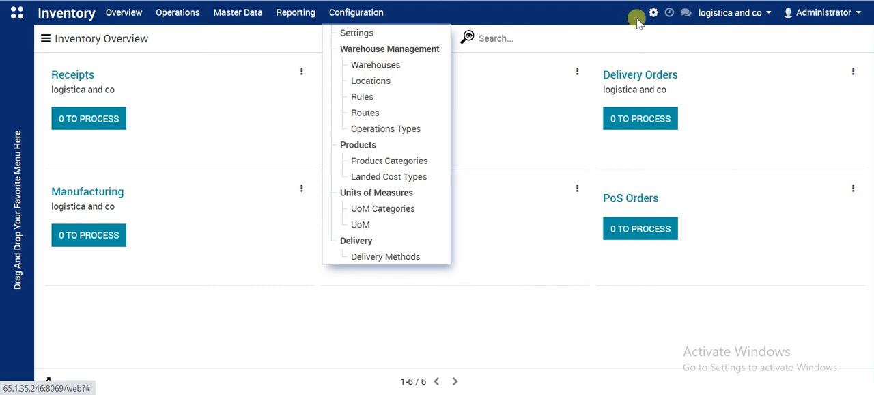
{"action": "left_click", "coordinate": [361, 83]}
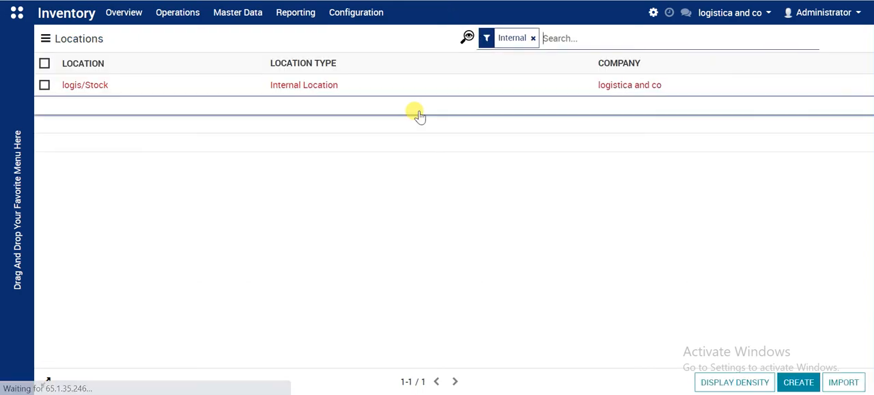
{"action": "left_click", "coordinate": [794, 383]}
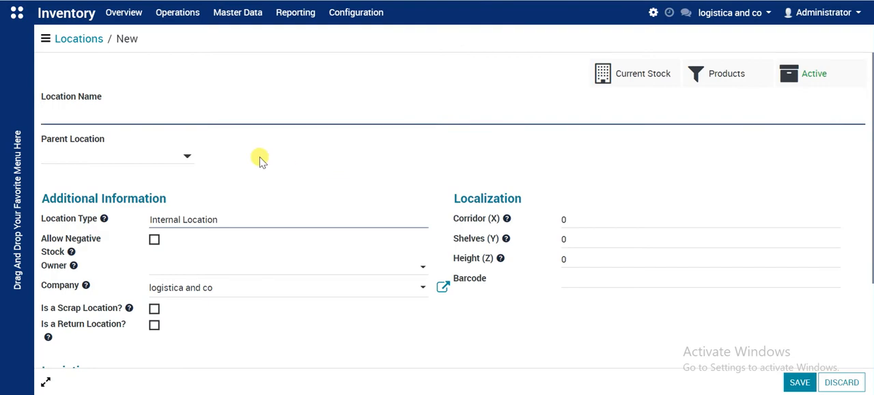
{"action": "type", "text": "shelf"}
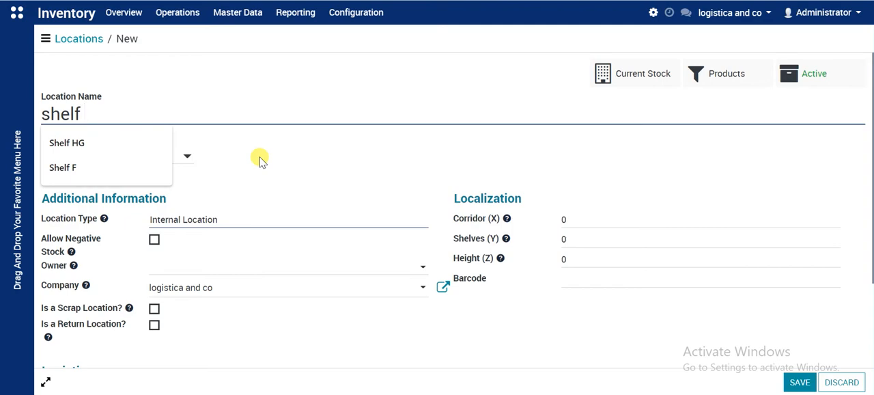
{"action": "type", "text": " S"}
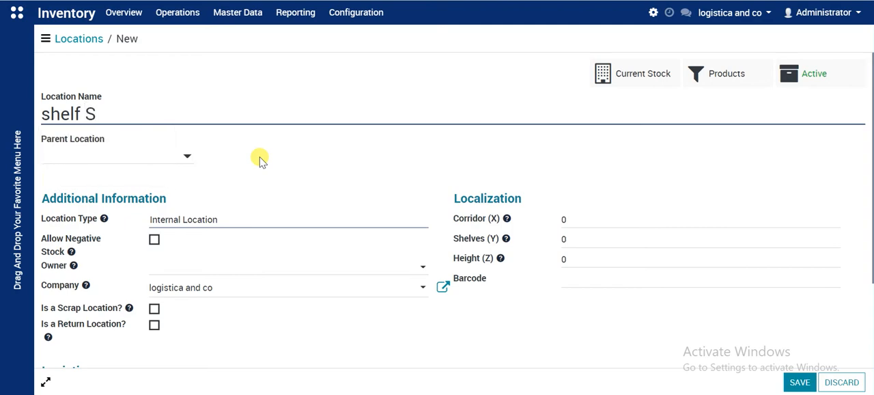
- Set the parent location to "Physical Locations/logistica and co: Transit Location" and save the shelf location
{"action": "left_click", "coordinate": [135, 159]}
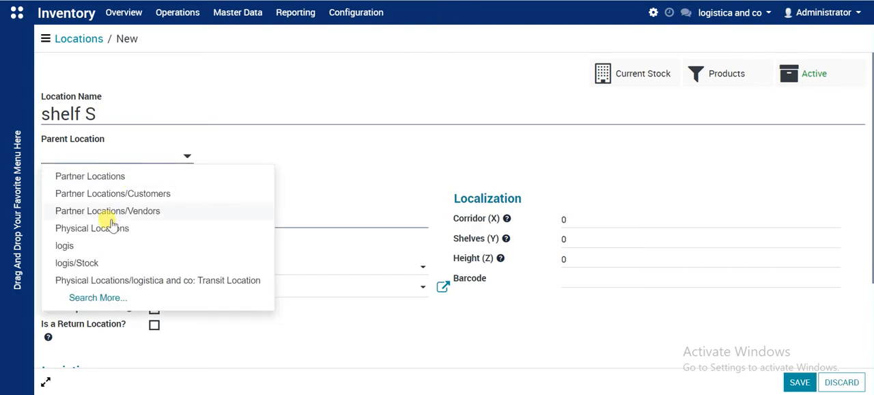
{"action": "type", "text": "logis"}
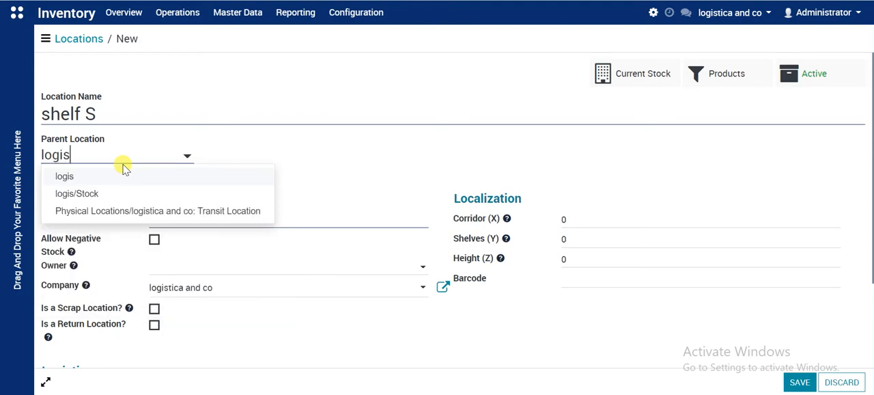
{"action": "left_click", "coordinate": [123, 211]}
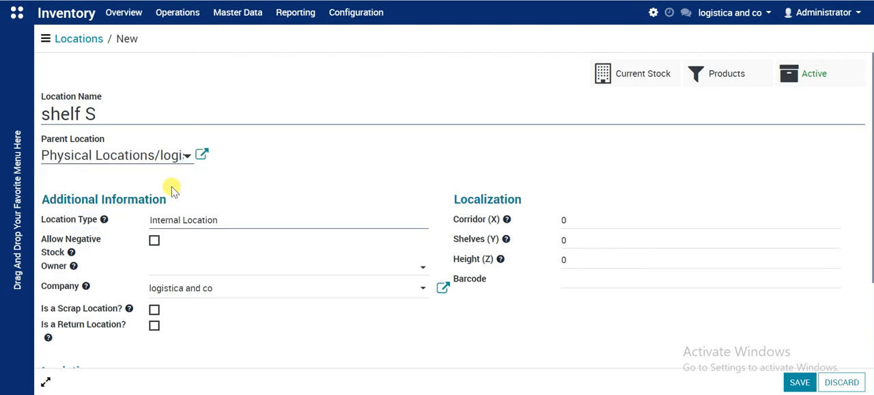
{"action": "scroll", "coordinate": [204, 197], "scroll_direction": "down", "scroll_amount": 3}
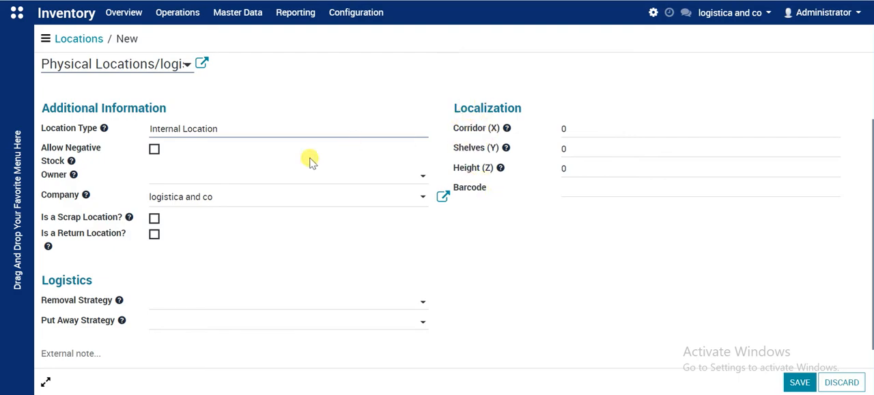
{"action": "scroll", "coordinate": [248, 231], "scroll_direction": "down", "scroll_amount": 1}
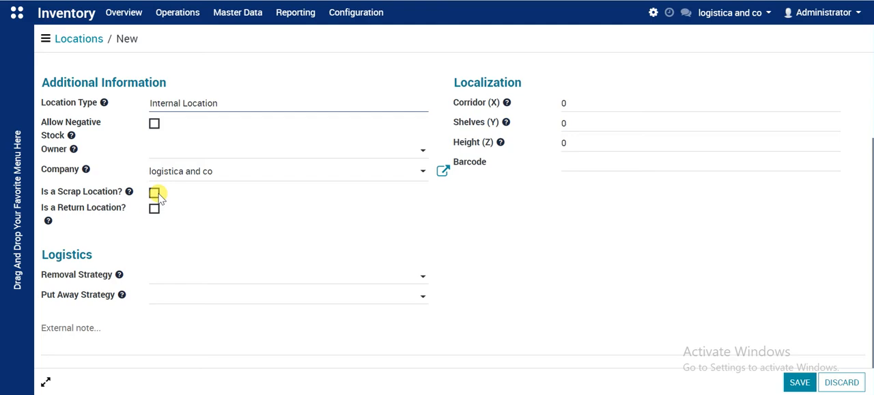
{"action": "left_click", "coordinate": [800, 384]}
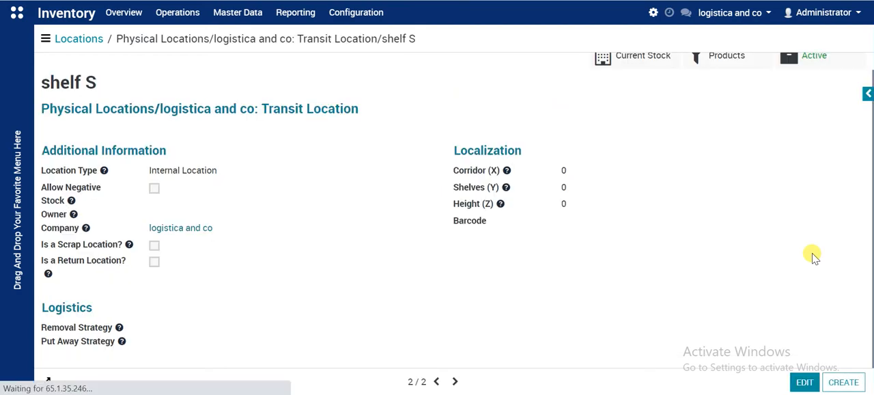
{"action": "left_click_drag", "start_coordinate": [92, 80], "coordinate": [32, 82]}
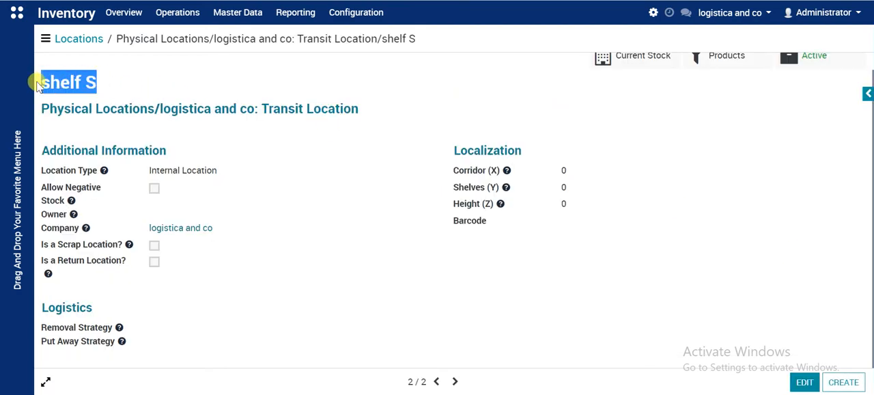
{"action": "left_click", "coordinate": [107, 82]}
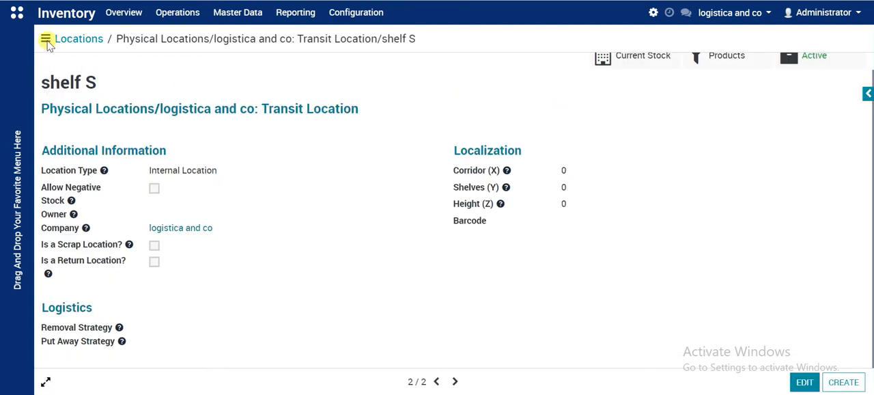
- Create a new Rent Location record and assign the newly created user to it
{"action": "left_click", "coordinate": [17, 12]}
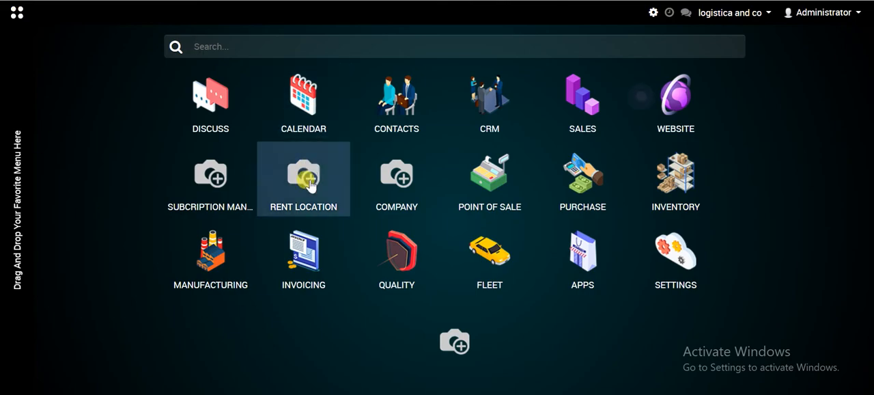
{"action": "left_click", "coordinate": [293, 193]}
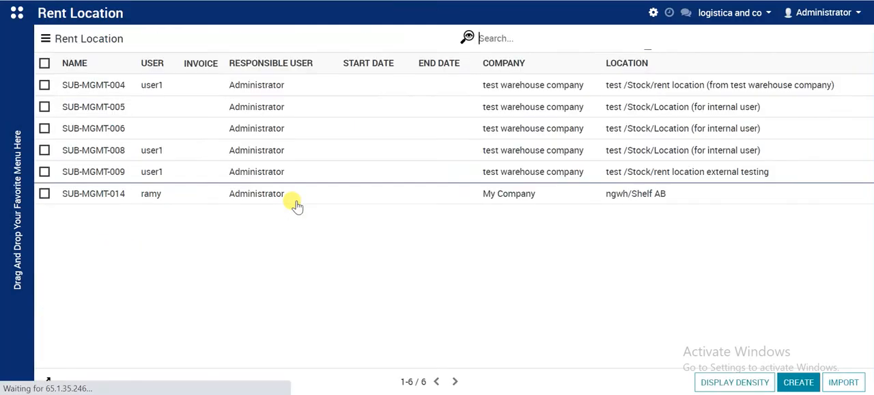
{"action": "left_click", "coordinate": [795, 383]}
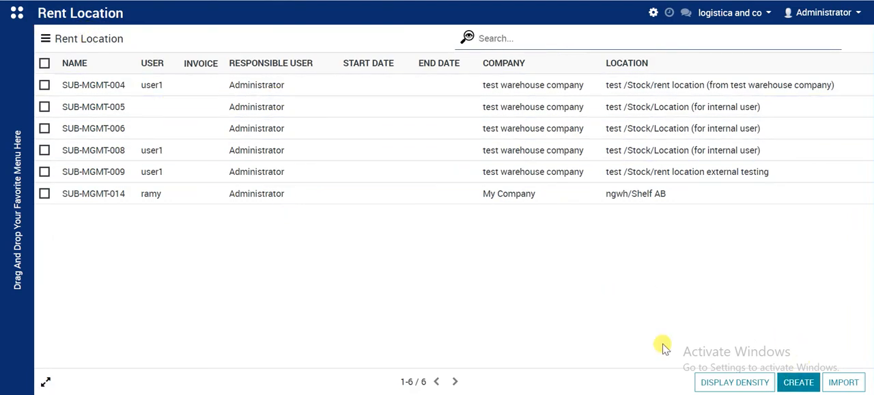
{"action": "left_click", "coordinate": [796, 383]}
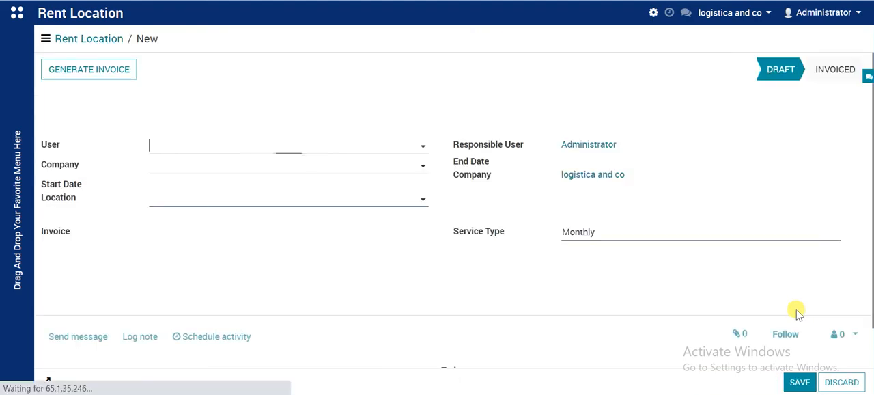
{"action": "left_click", "coordinate": [297, 150]}
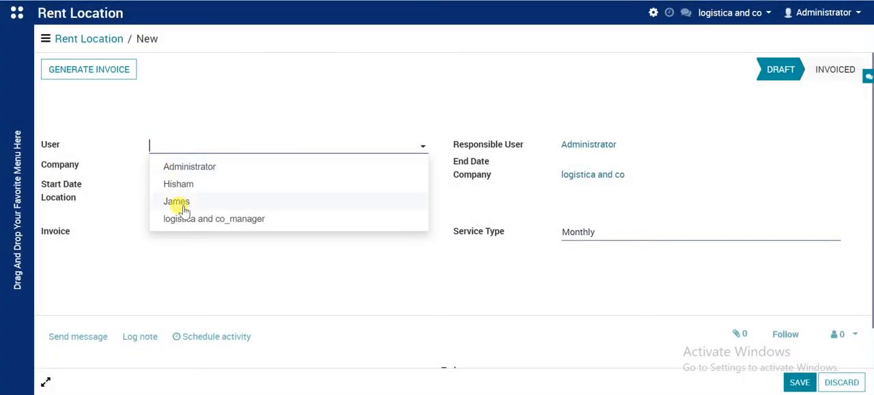
{"action": "left_click", "coordinate": [179, 202]}
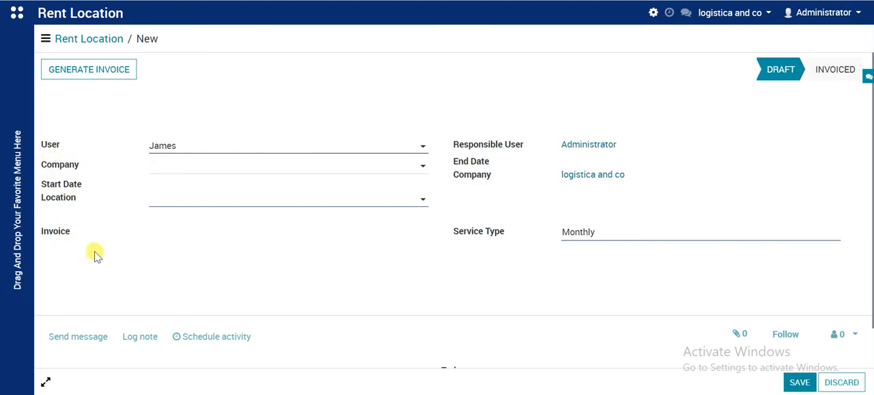
- Set the rental's location to "Physical Locations/logistica and co: Transit Location/shelf S" with a Monthly service type, and save the record
{"action": "left_click", "coordinate": [194, 207]}
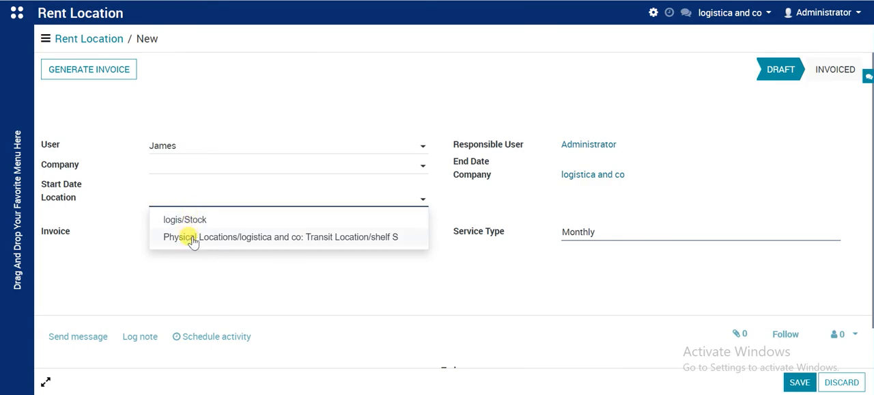
{"action": "left_click", "coordinate": [193, 237]}
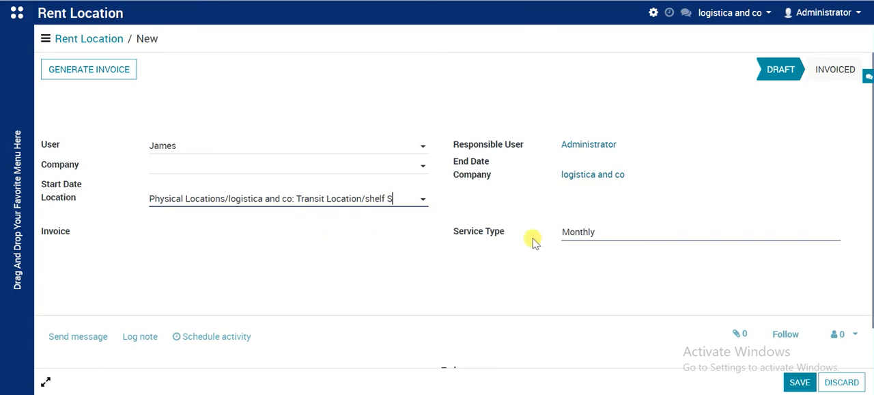
{"action": "left_click", "coordinate": [580, 238]}
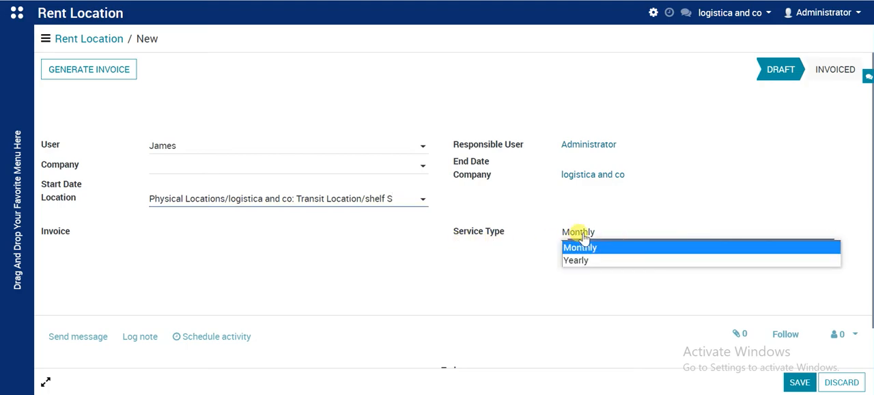
{"action": "left_click", "coordinate": [580, 249]}
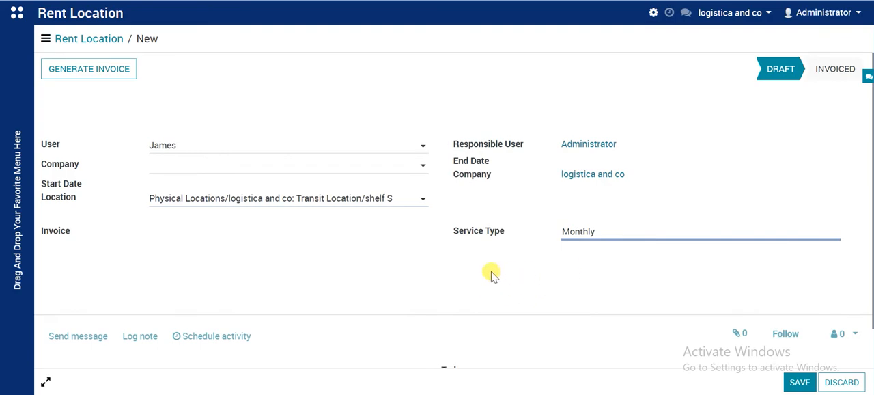
{"action": "left_click", "coordinate": [799, 383]}
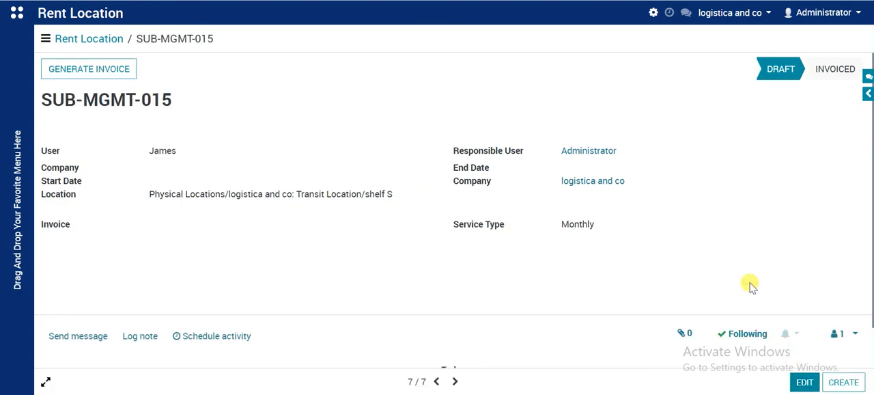
- Generate the invoices for the saved rental record and open its list of related invoices
{"action": "scroll", "coordinate": [763, 261], "scroll_direction": "down", "scroll_amount": 2}
{"action": "scroll", "coordinate": [758, 260], "scroll_direction": "up", "scroll_amount": 2}
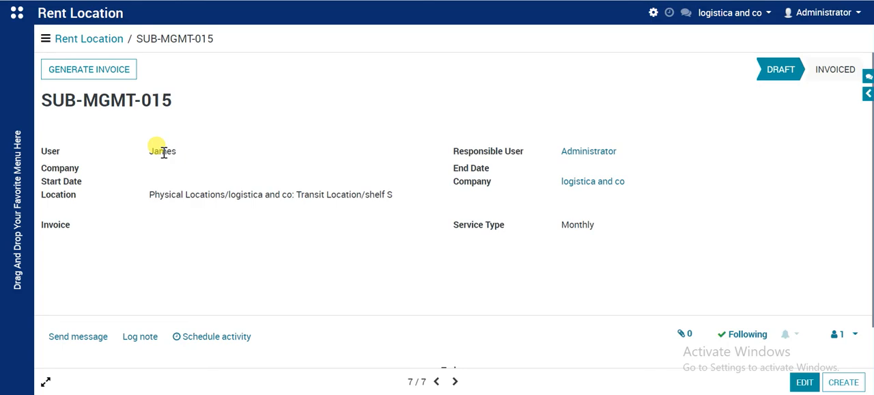
{"action": "left_click", "coordinate": [76, 69]}
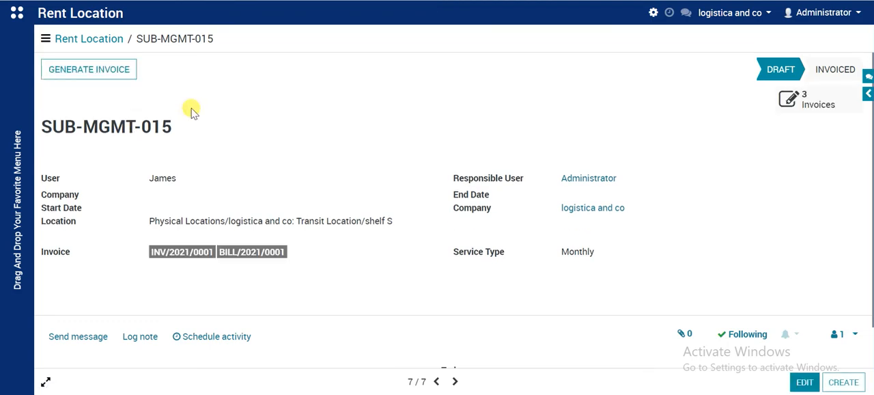
{"action": "left_click", "coordinate": [806, 101]}
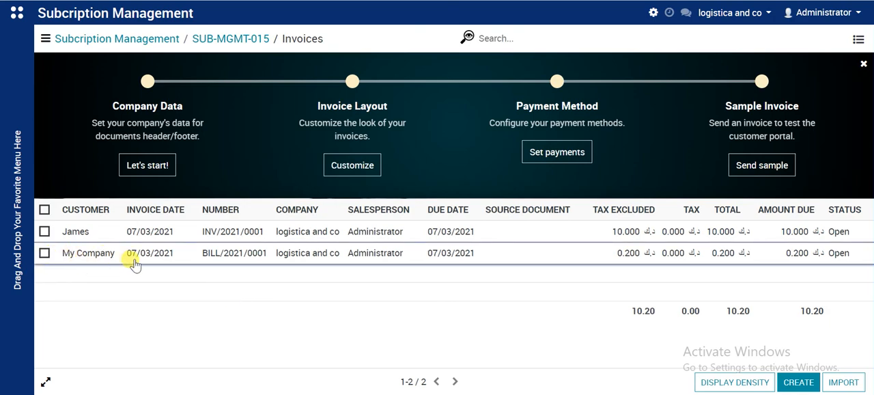
- Switch the active company to My Company and open the SUB-MGMT-015 record in Subcription Management
{"action": "left_click", "coordinate": [717, 15]}
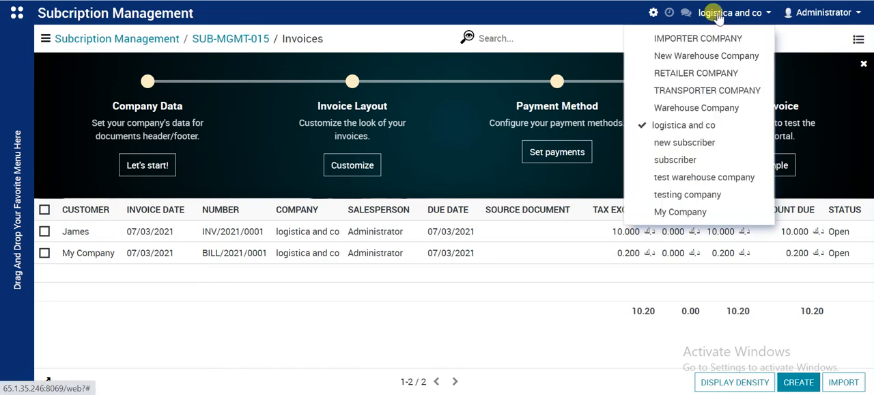
{"action": "left_click", "coordinate": [676, 213]}
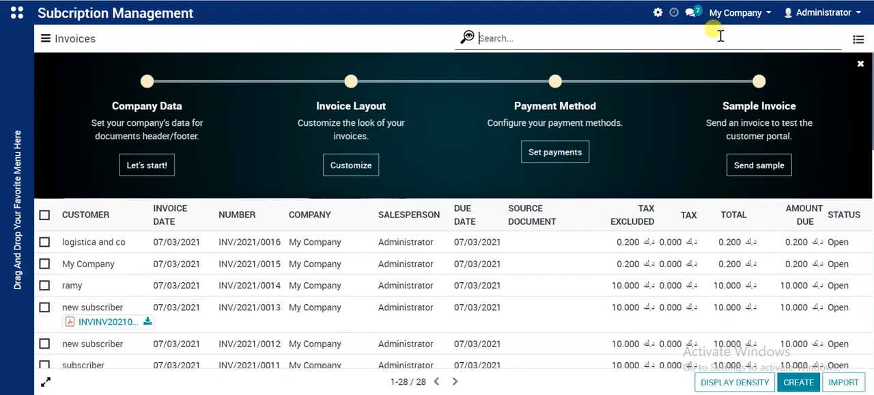
{"action": "left_click", "coordinate": [17, 13]}
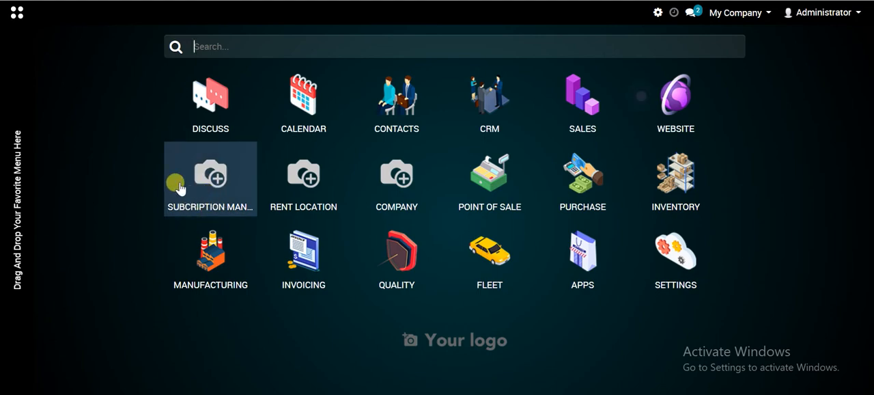
{"action": "left_click", "coordinate": [217, 170]}
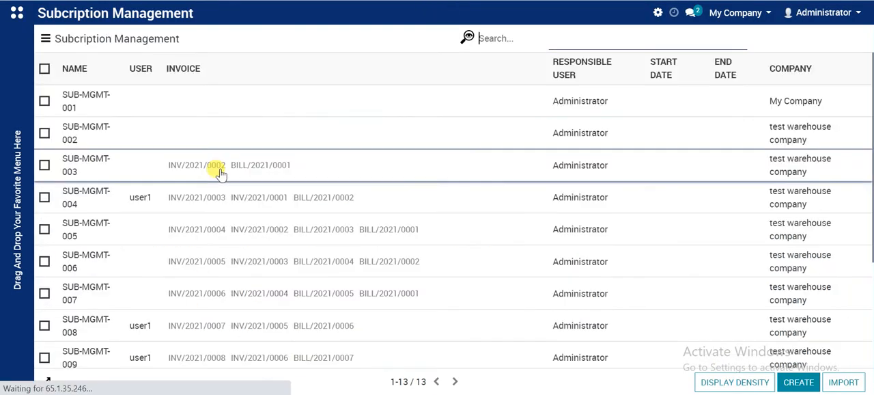
{"action": "scroll", "coordinate": [218, 172], "scroll_direction": "down", "scroll_amount": 3}
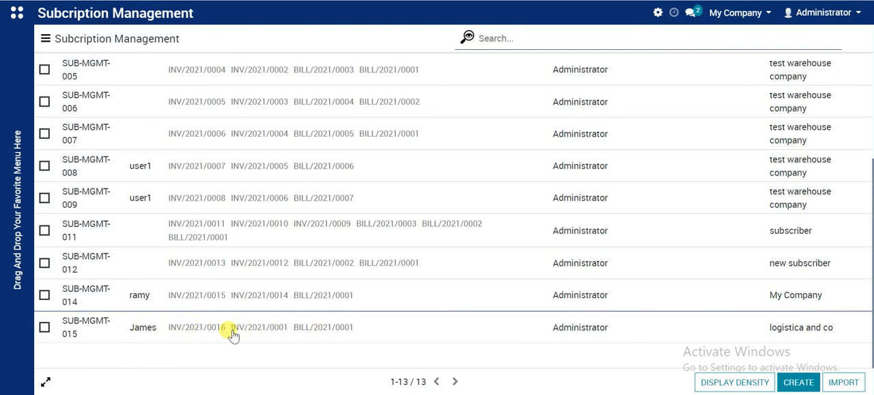
{"action": "left_click", "coordinate": [111, 335]}
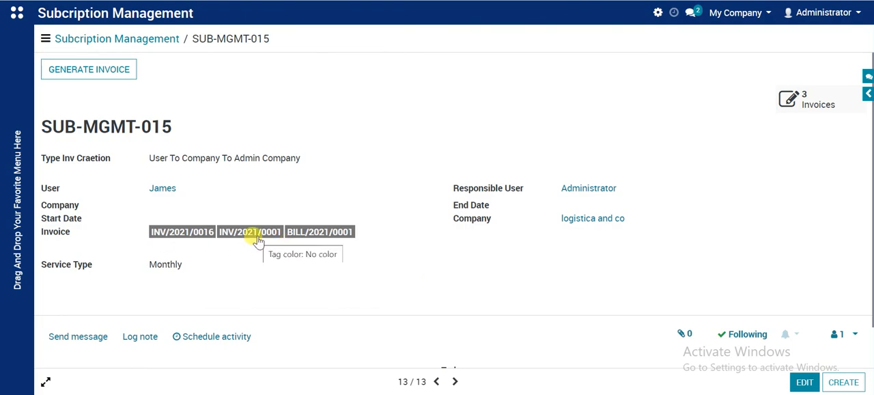
- Review the subscription record's details and open its related invoices under My Company
{"action": "scroll", "coordinate": [273, 259], "scroll_direction": "down", "scroll_amount": 1}
{"action": "scroll", "coordinate": [282, 269], "scroll_direction": "up", "scroll_amount": 1}
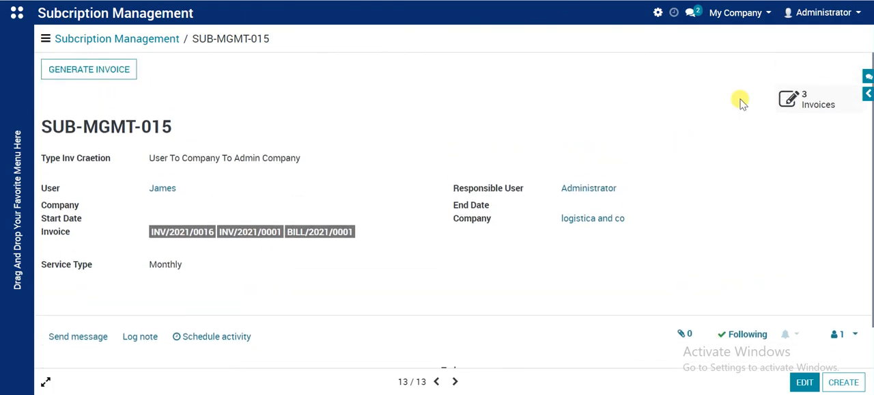
{"action": "left_click", "coordinate": [803, 102]}
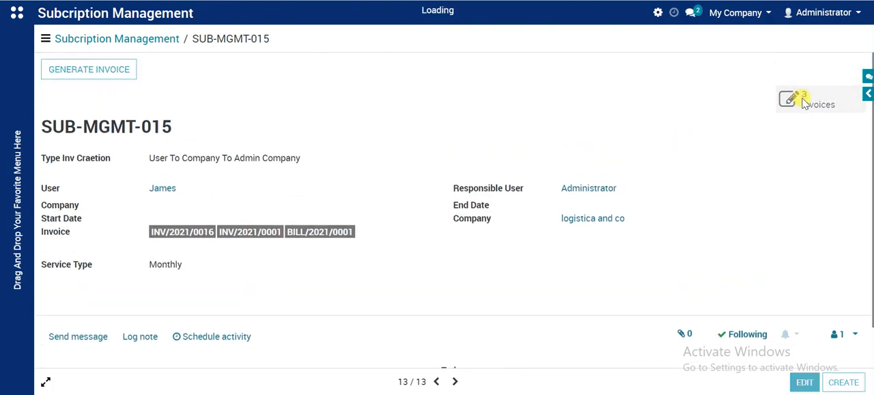